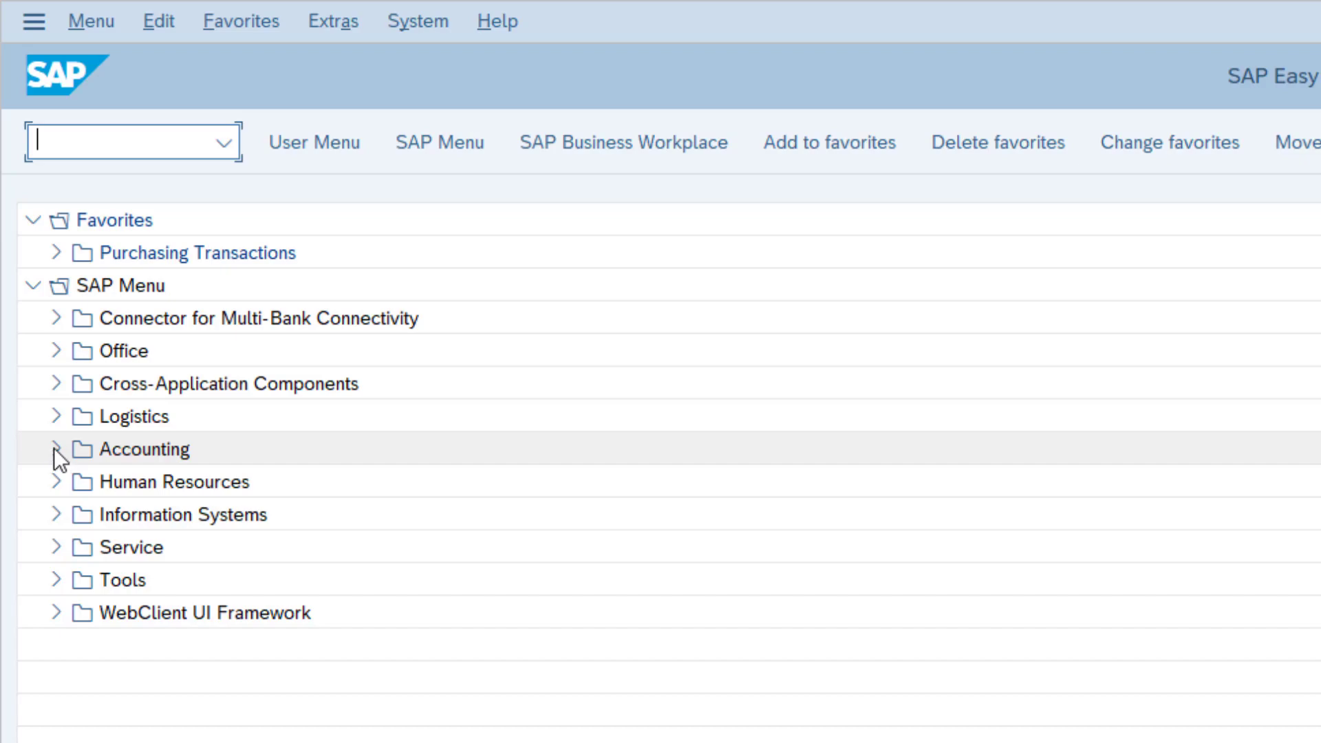
Expand Accounting > Financial Accounting > General Ledger > Document Entry and select FB50
{"action": "left_click", "coordinate": [55, 449]}
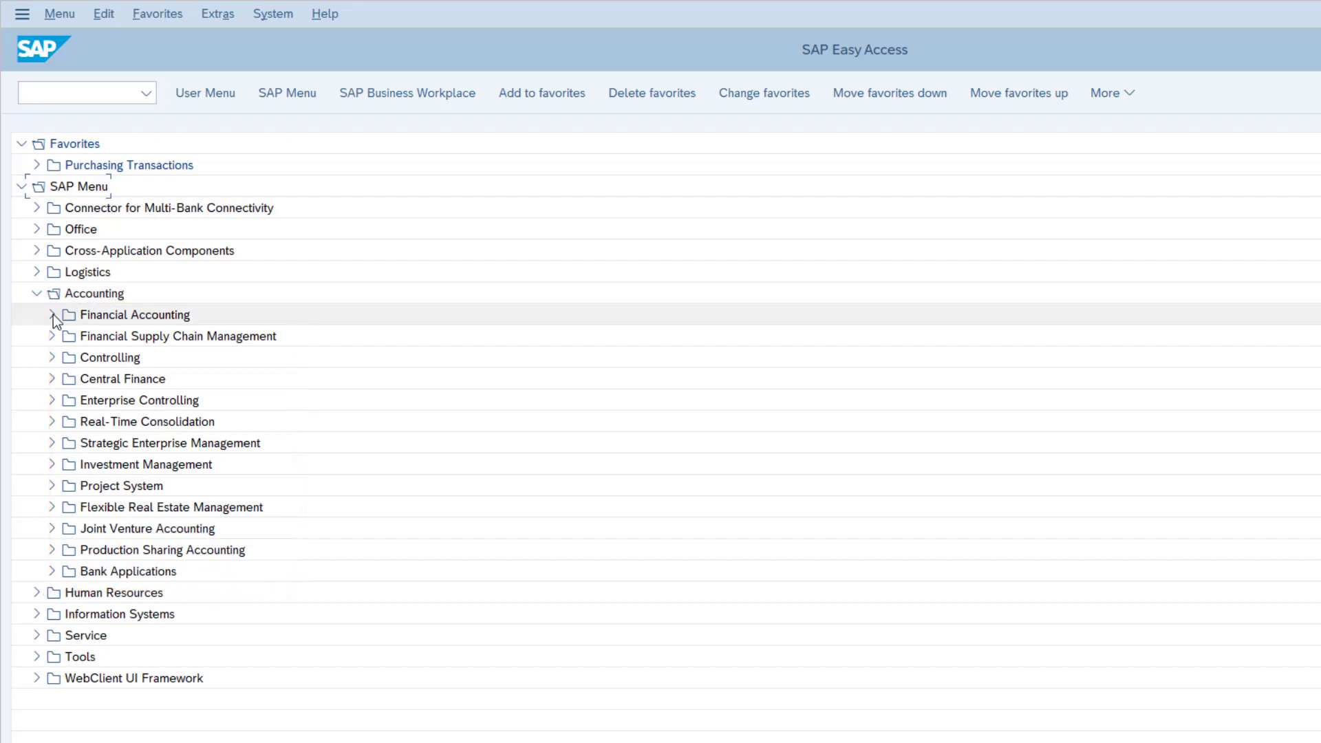
{"action": "left_click", "coordinate": [52, 315]}
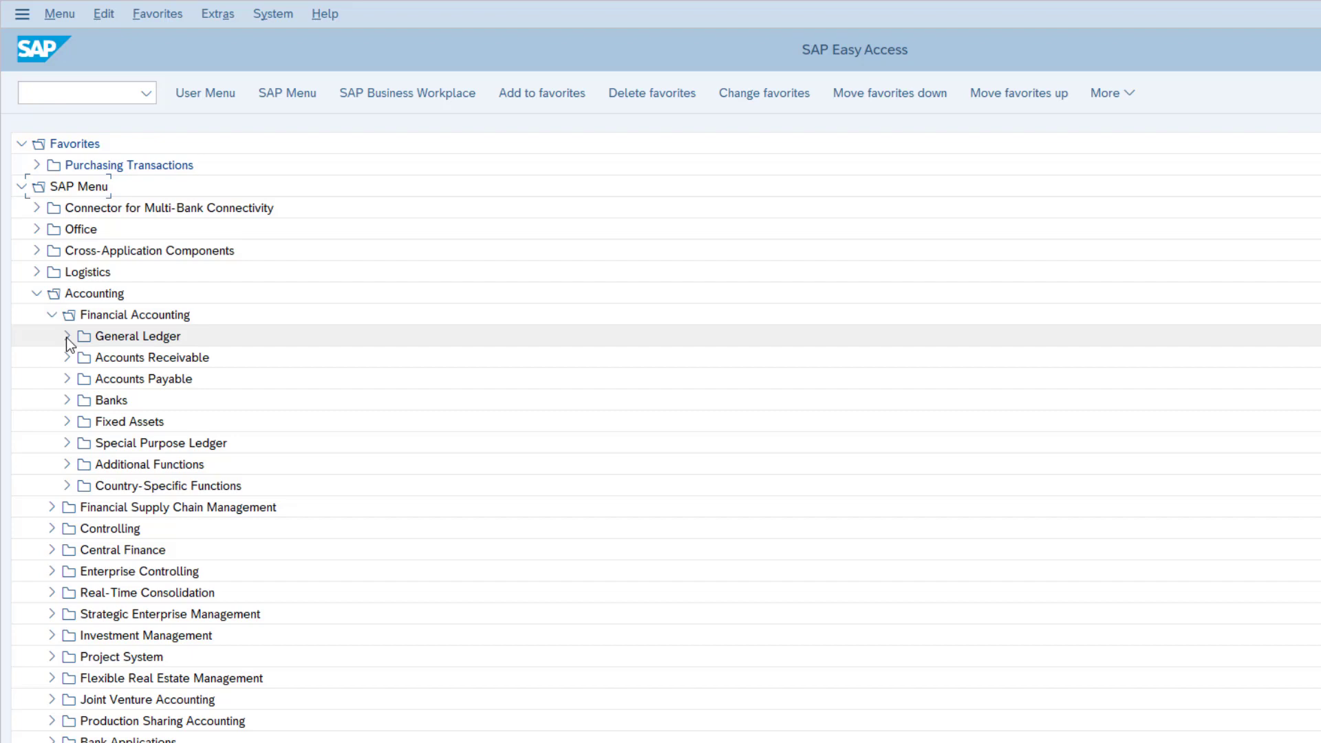
{"action": "left_click", "coordinate": [67, 337]}
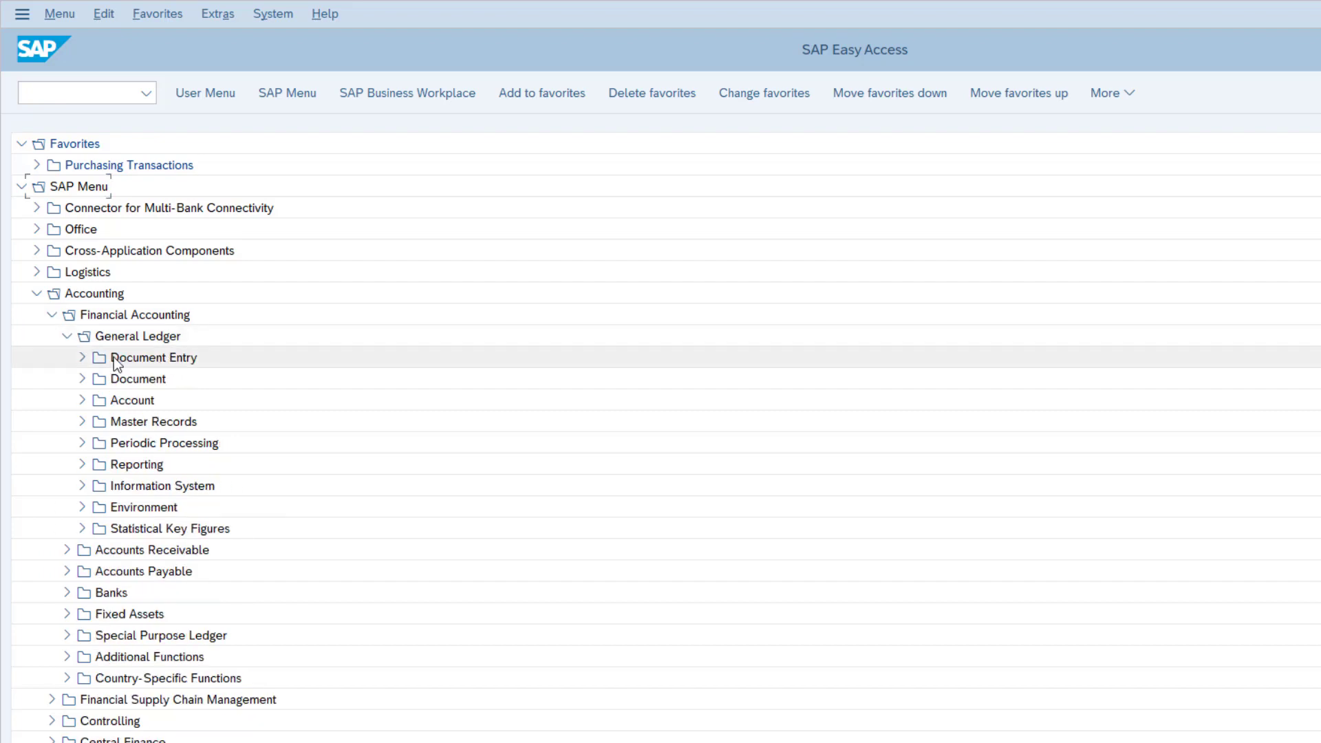
{"action": "left_click", "coordinate": [86, 357]}
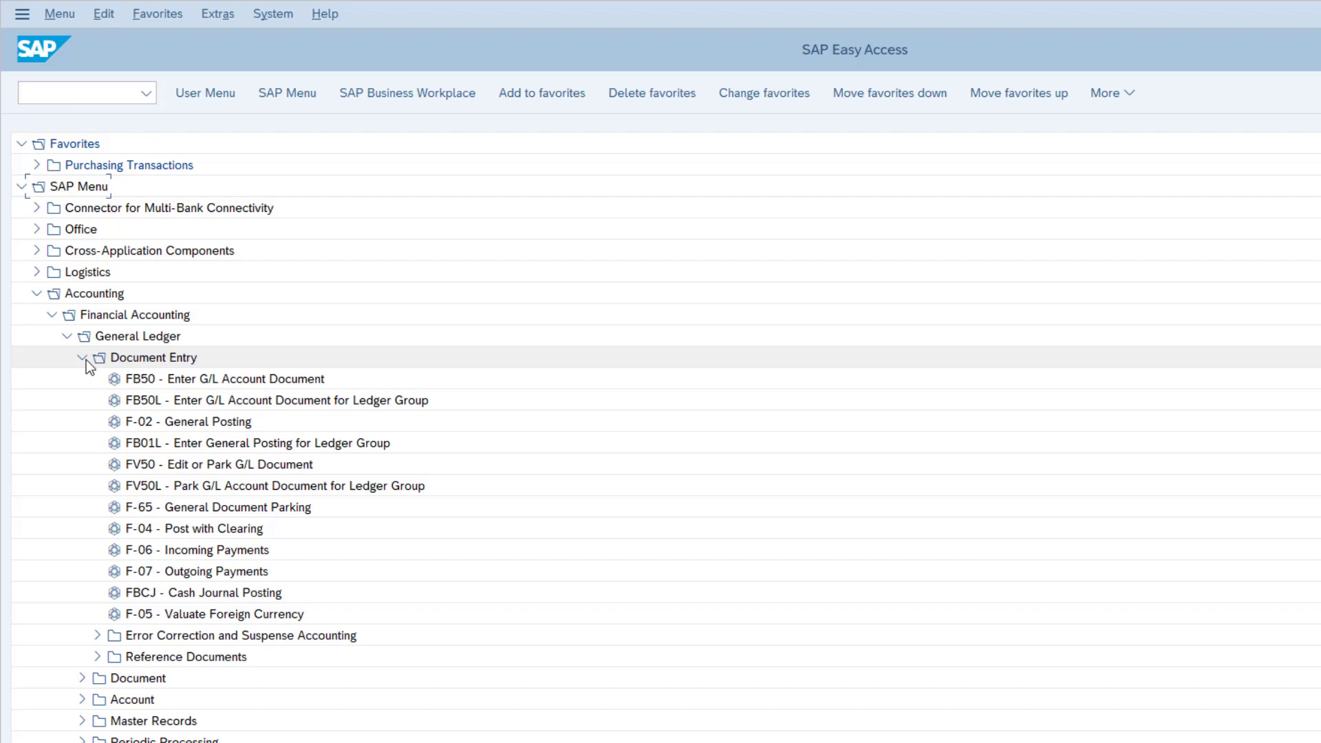
{"action": "left_click", "coordinate": [311, 377]}
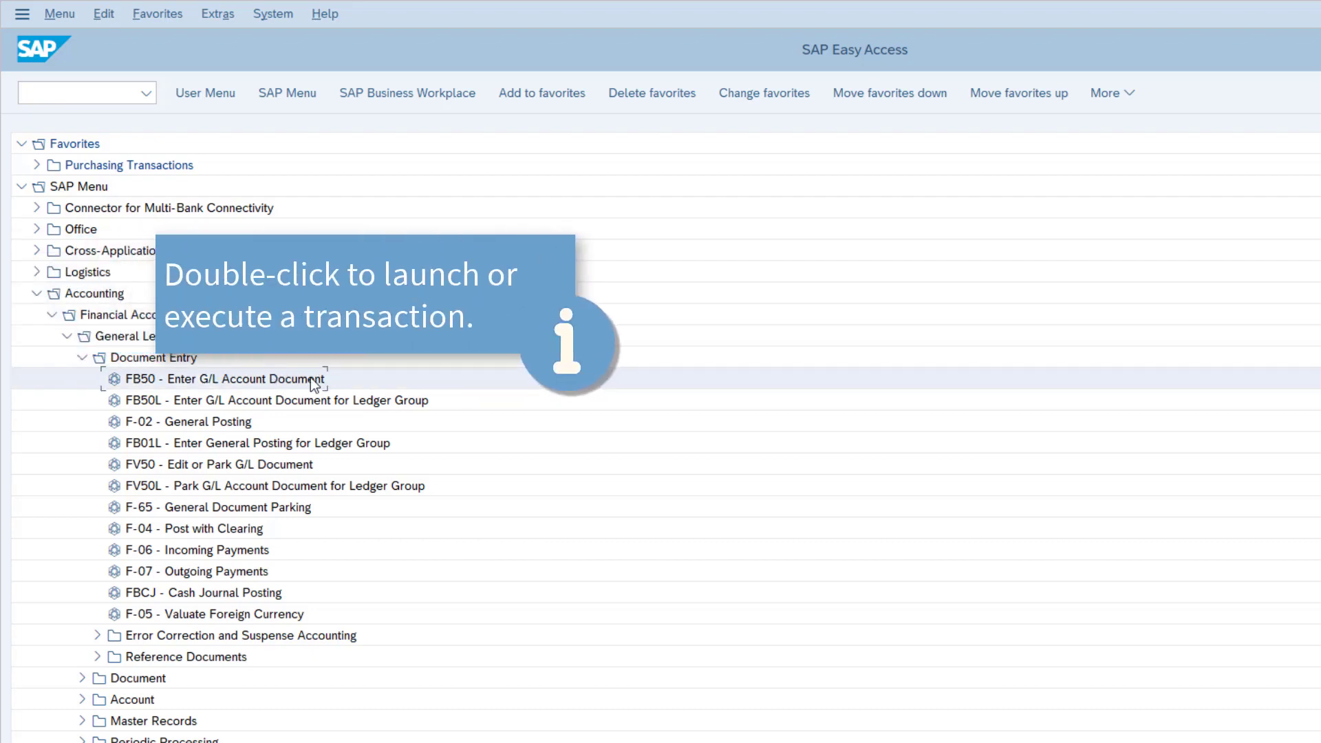
Launch FB50 for company code 1000 and toggle the tree panel on, off, then on again
{"action": "double_click", "coordinate": [251, 380]}
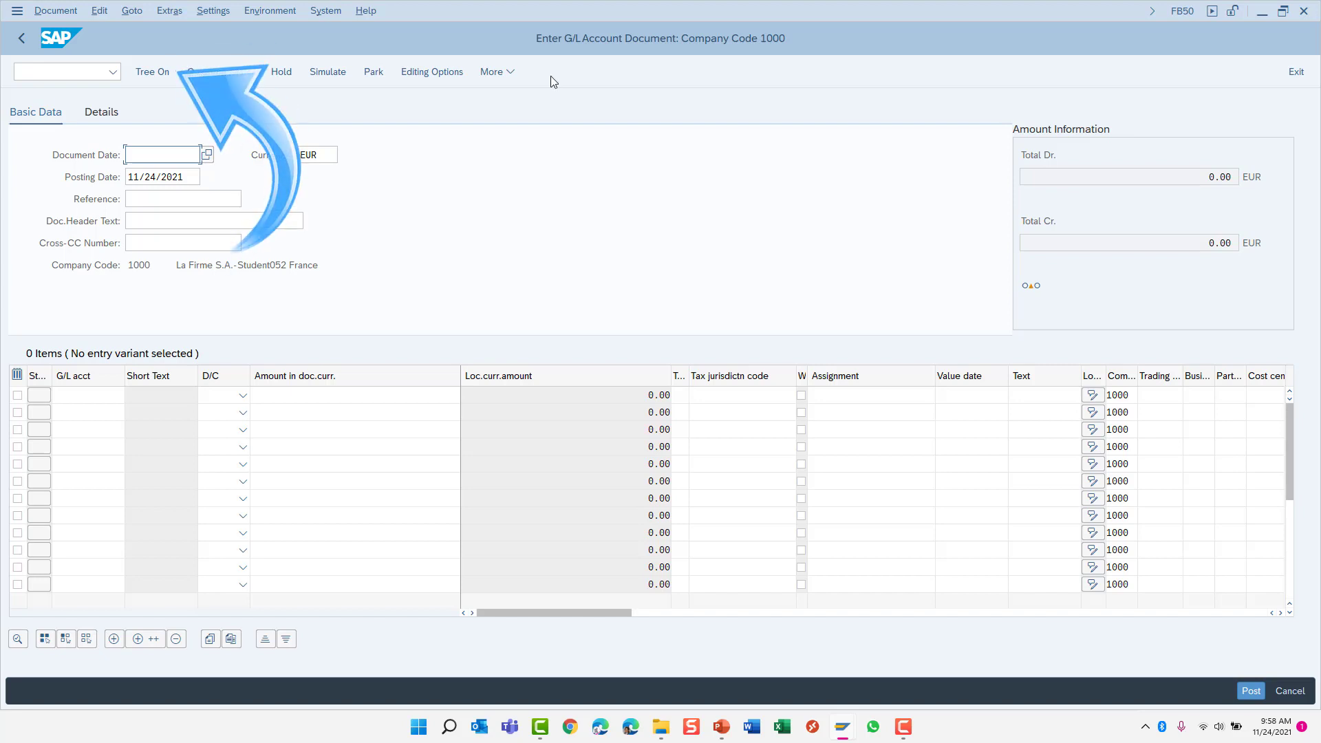
{"action": "left_click", "coordinate": [155, 73]}
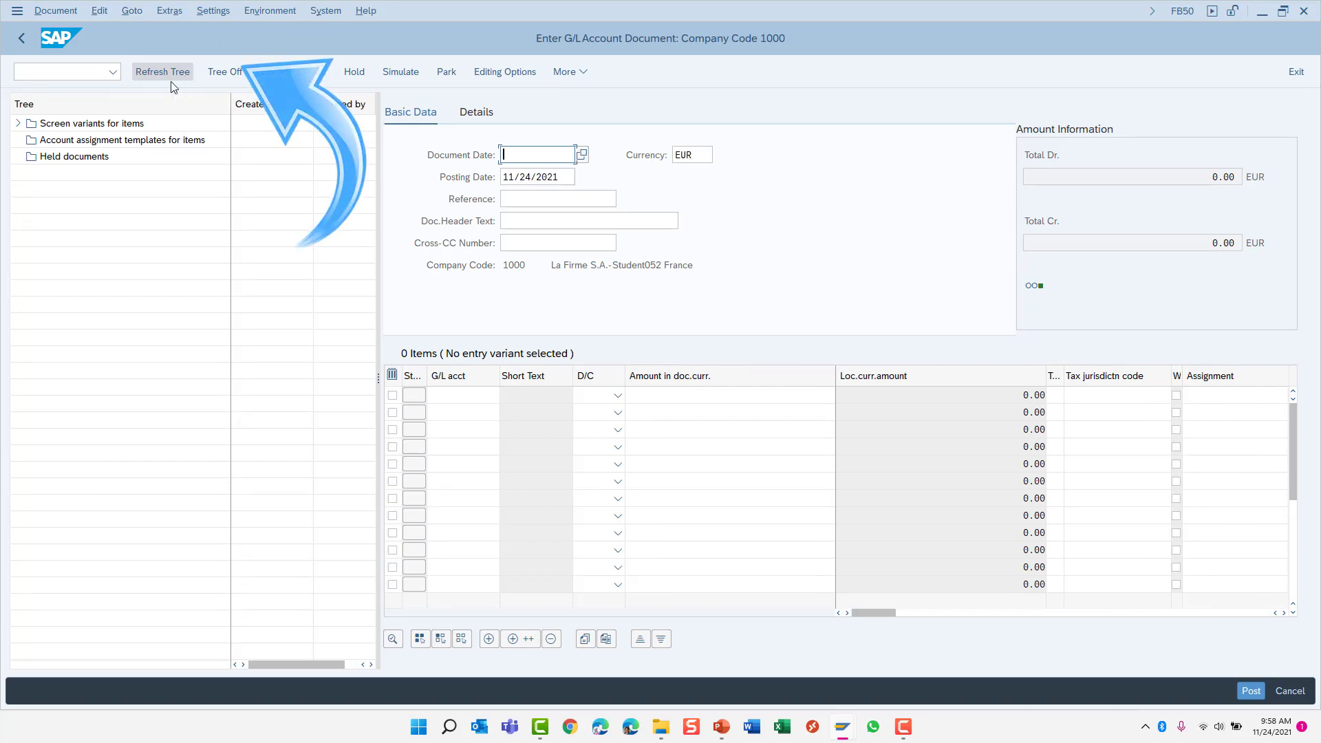
{"action": "left_click", "coordinate": [225, 73]}
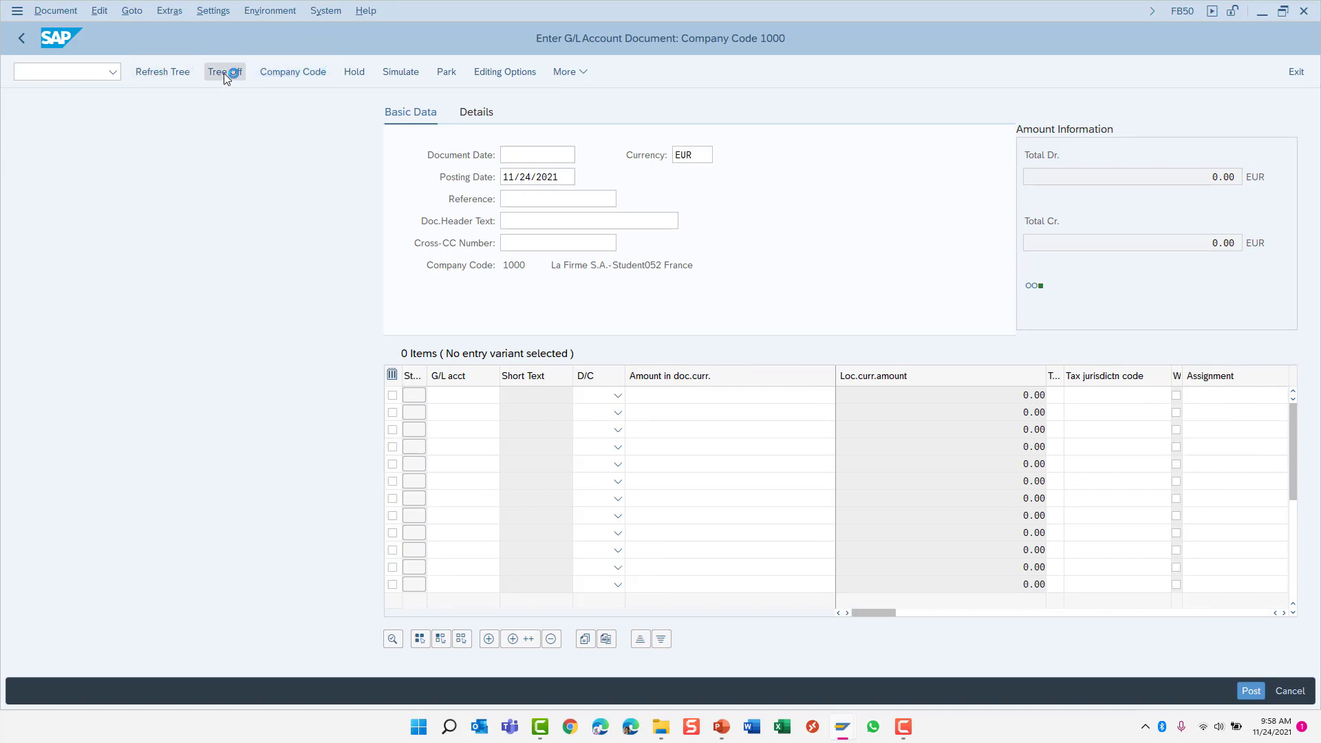
{"action": "left_click", "coordinate": [163, 74]}
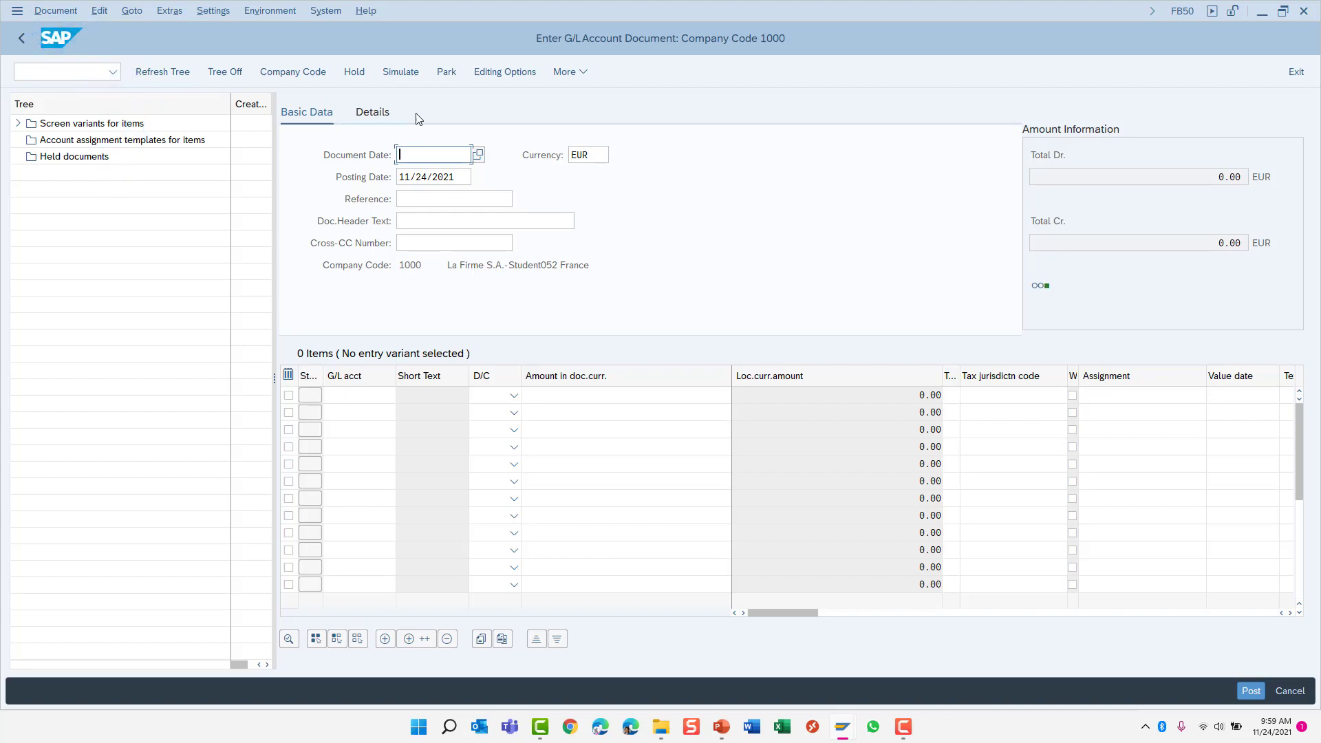
Exit the FB50 entry screen, confirming Yes to discard the unsaved document
{"action": "left_click", "coordinate": [1296, 73]}
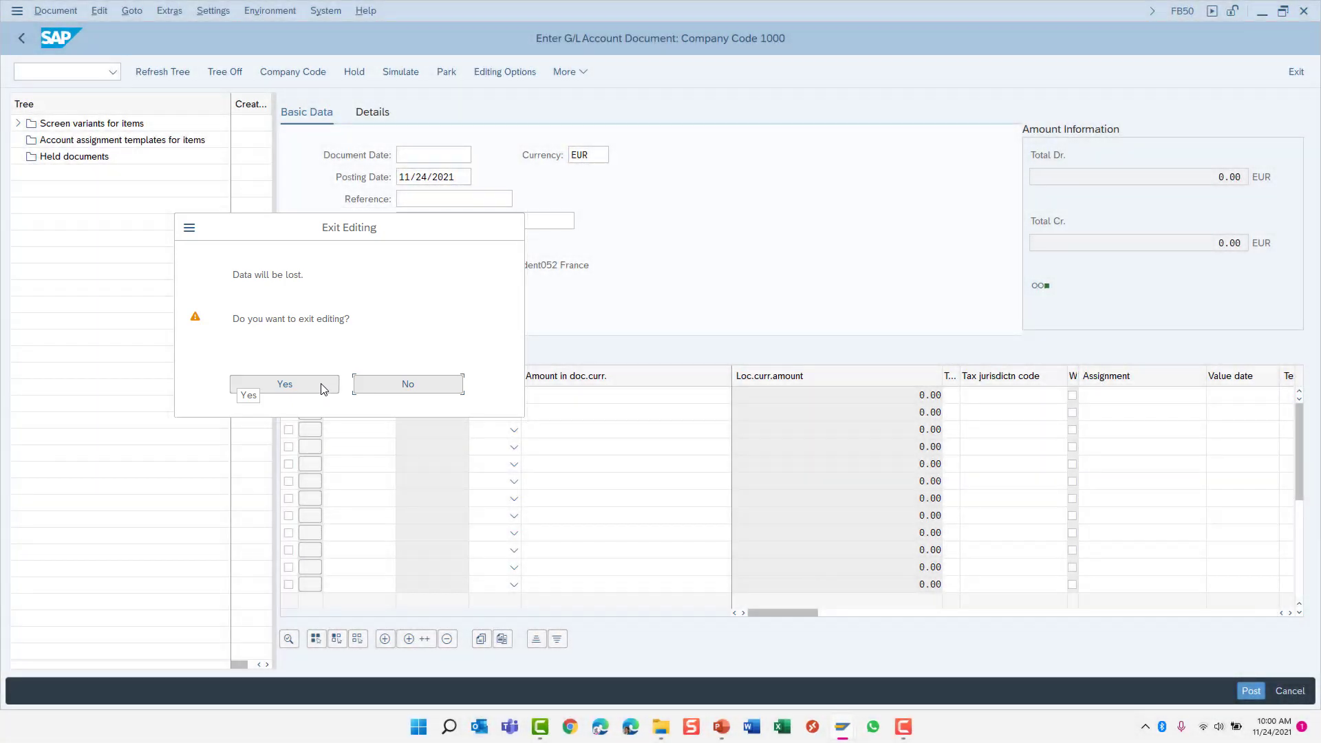
{"action": "left_click", "coordinate": [322, 387]}
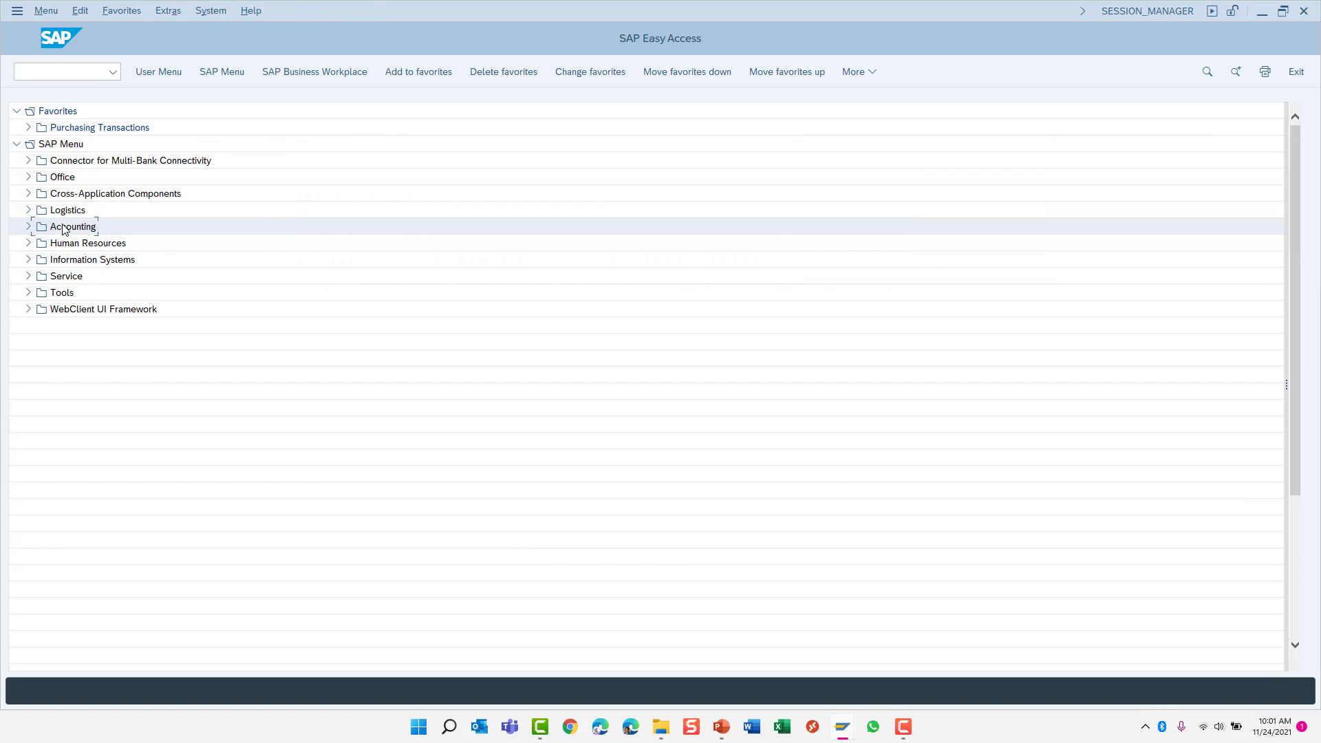
Using the keyboard, expand the Accounting and Financial Accounting folders in the SAP Menu
{"action": "key", "text": "Down"}
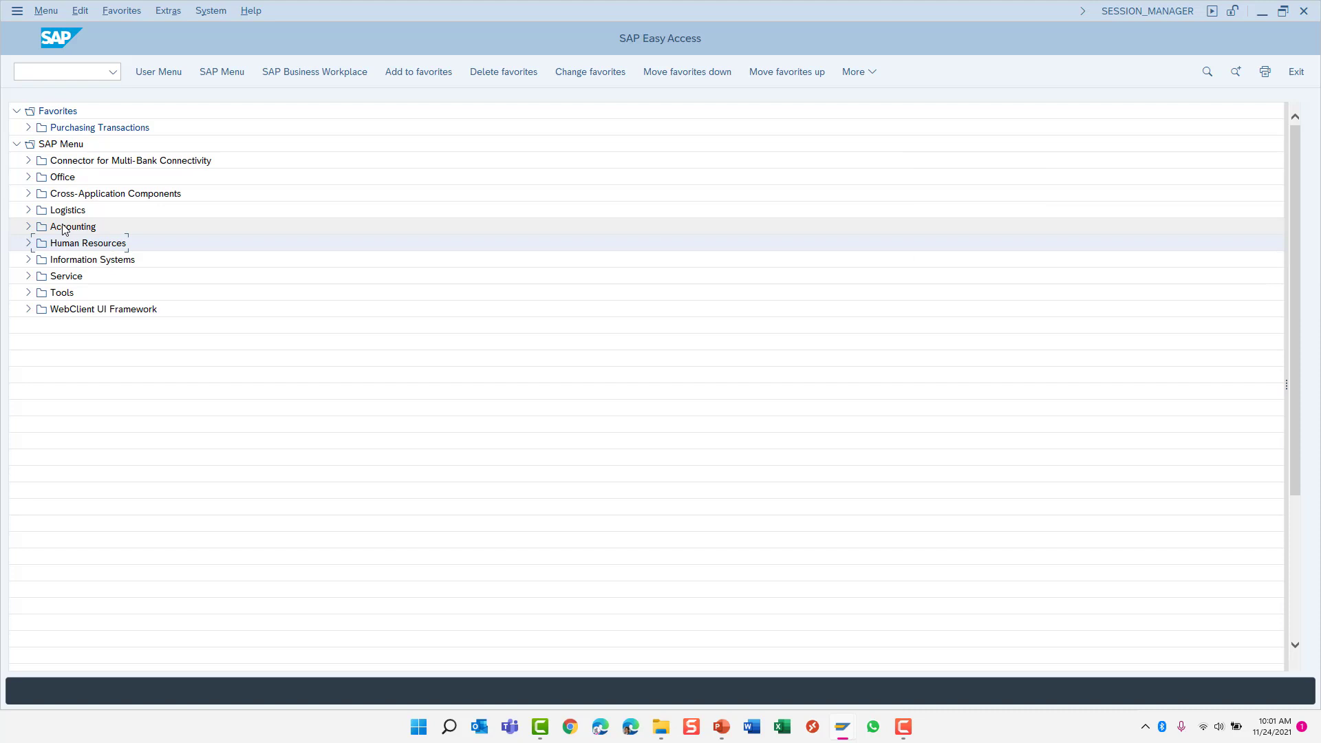
{"action": "key", "text": "Up"}
{"action": "key", "text": "Up"}
{"action": "key", "text": "Down"}
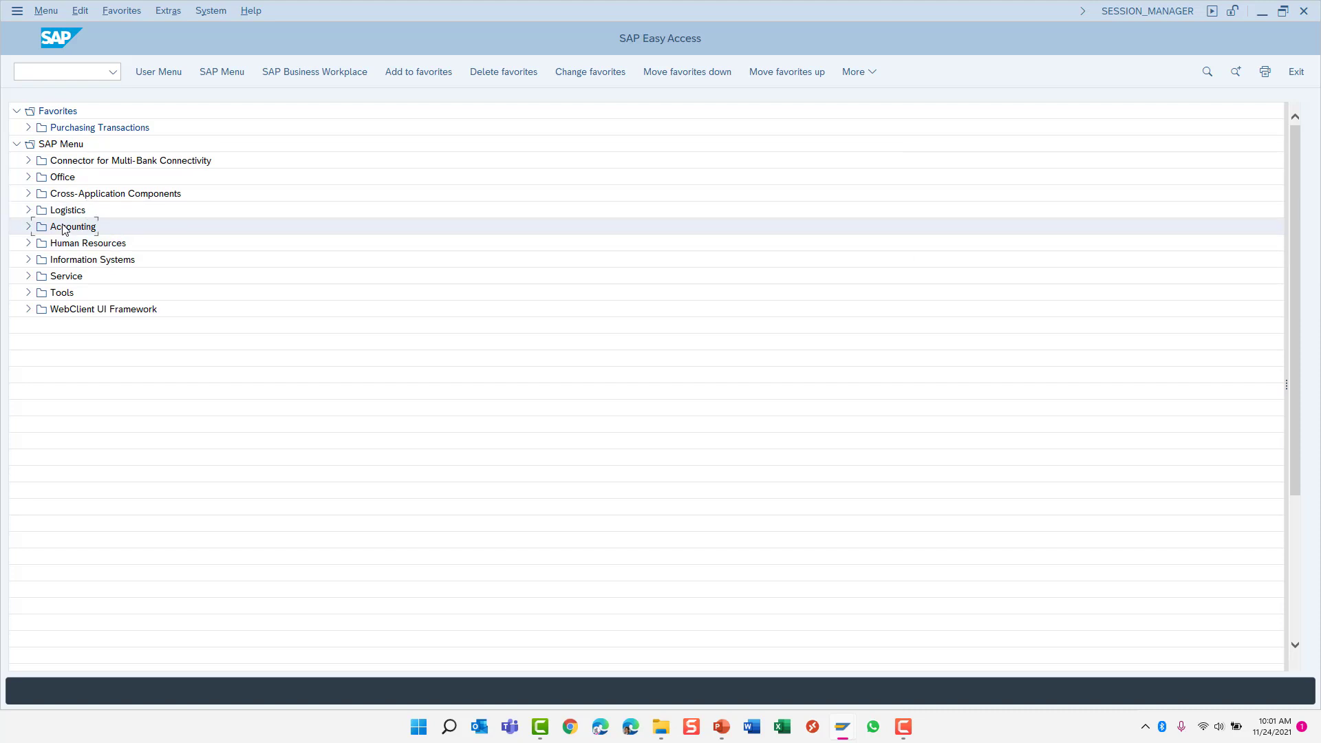
{"action": "double_click", "coordinate": [62, 229]}
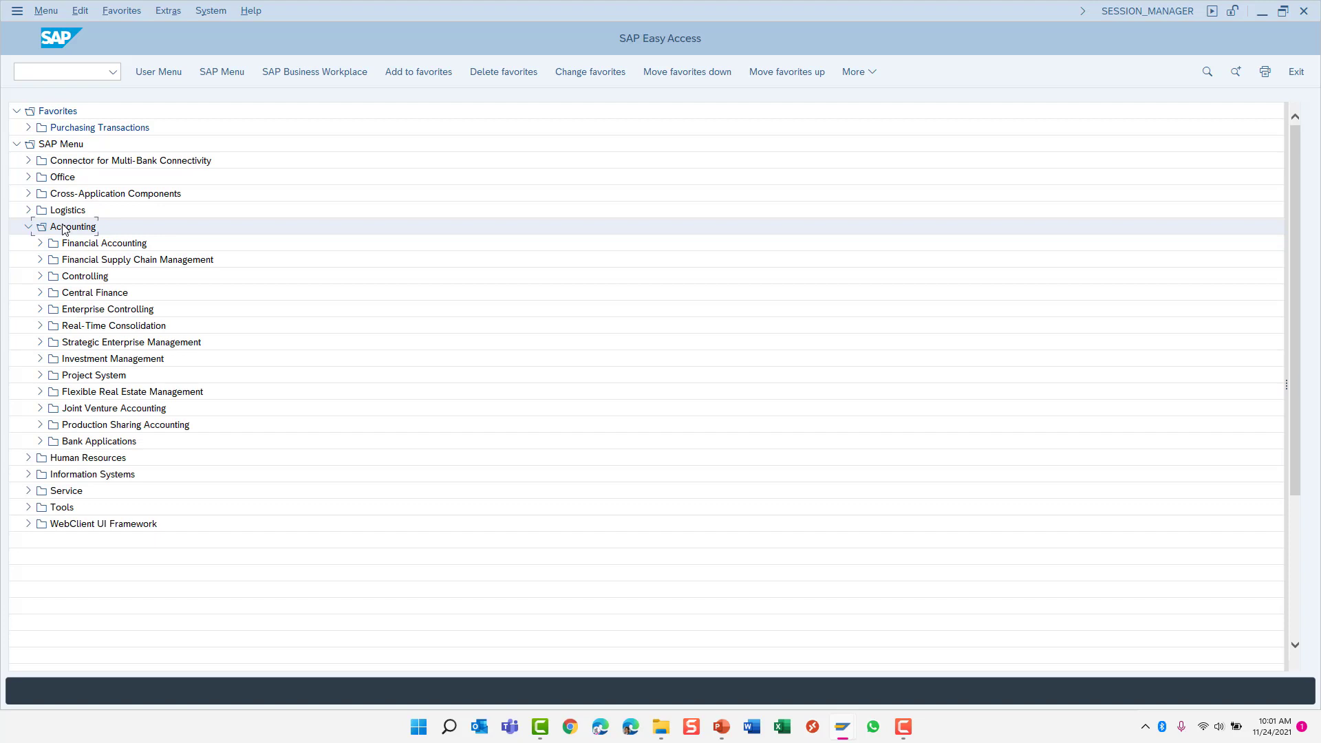
{"action": "key", "text": "Down"}
{"action": "key", "text": "Down"}
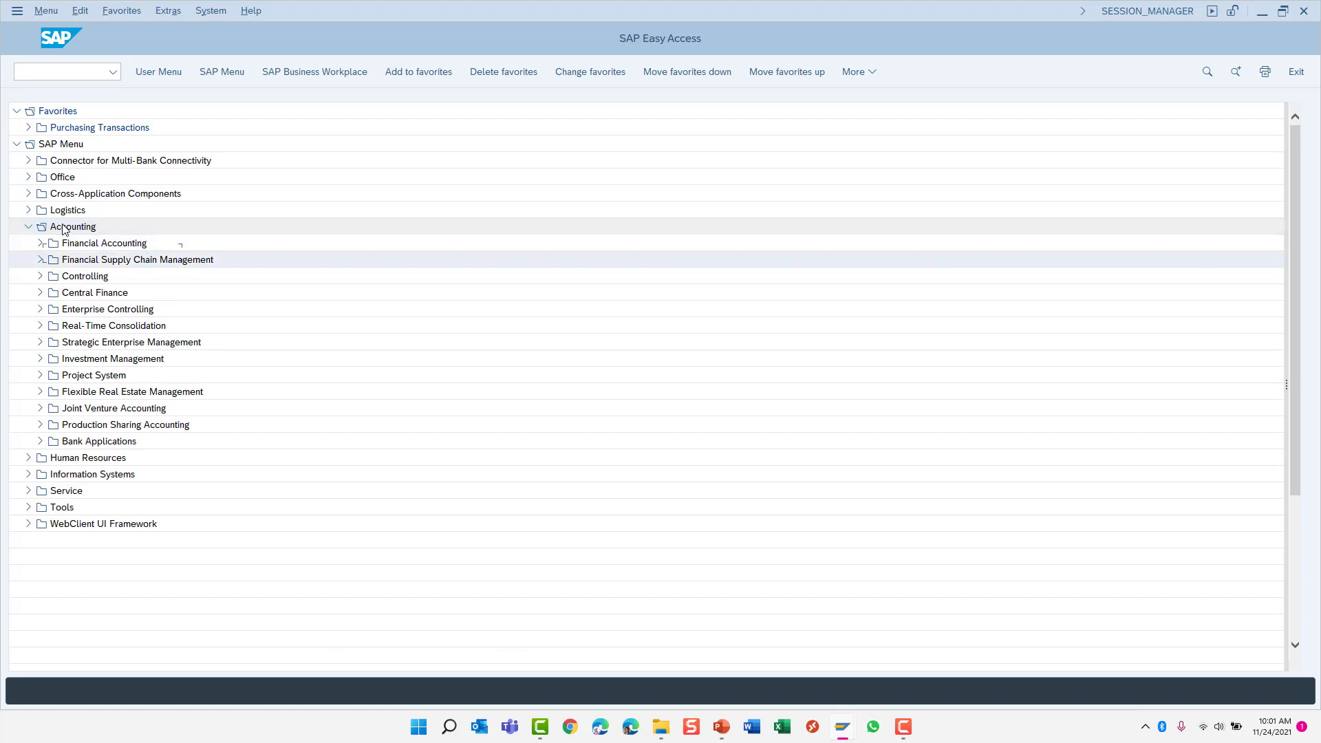
{"action": "key", "text": "Down"}
{"action": "key", "text": "Down"}
{"action": "key", "text": "Down"}
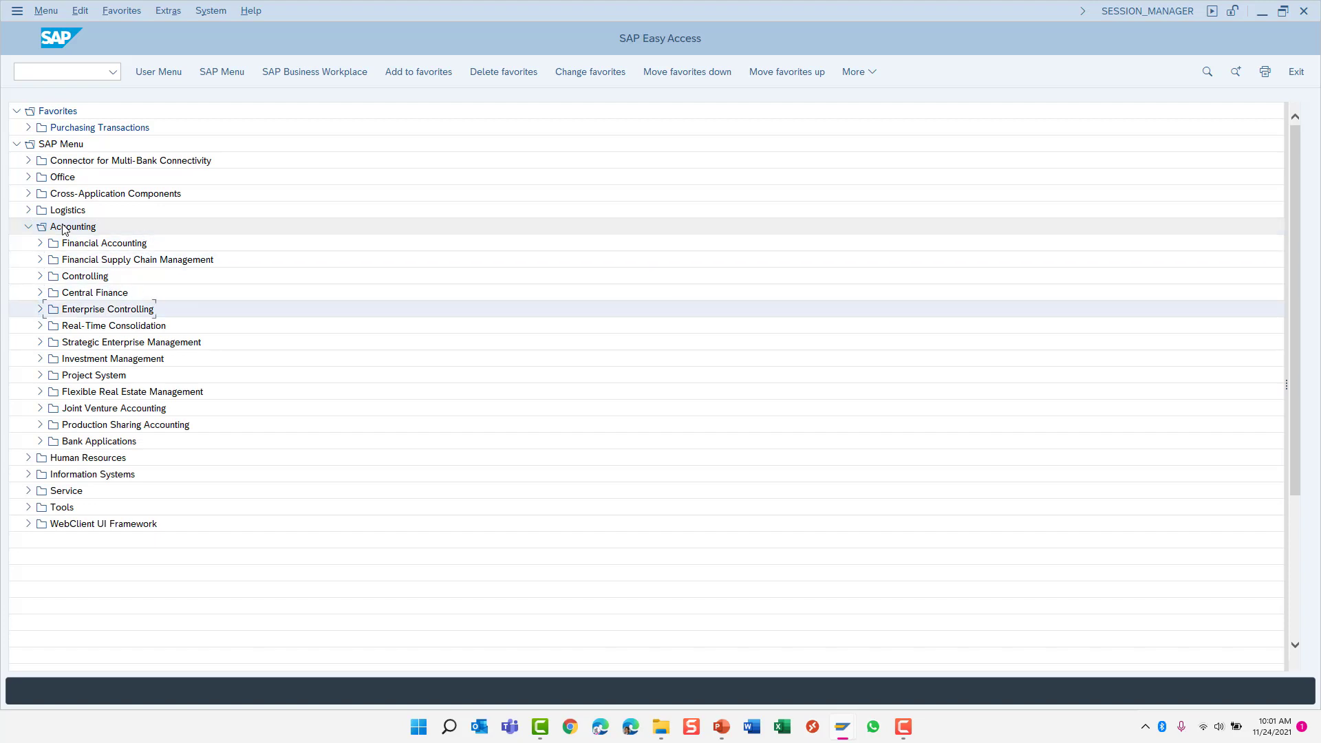
{"action": "key", "text": "Up"}
{"action": "key", "text": "Up"}
{"action": "key", "text": "Up"}
{"action": "key", "text": "Up"}
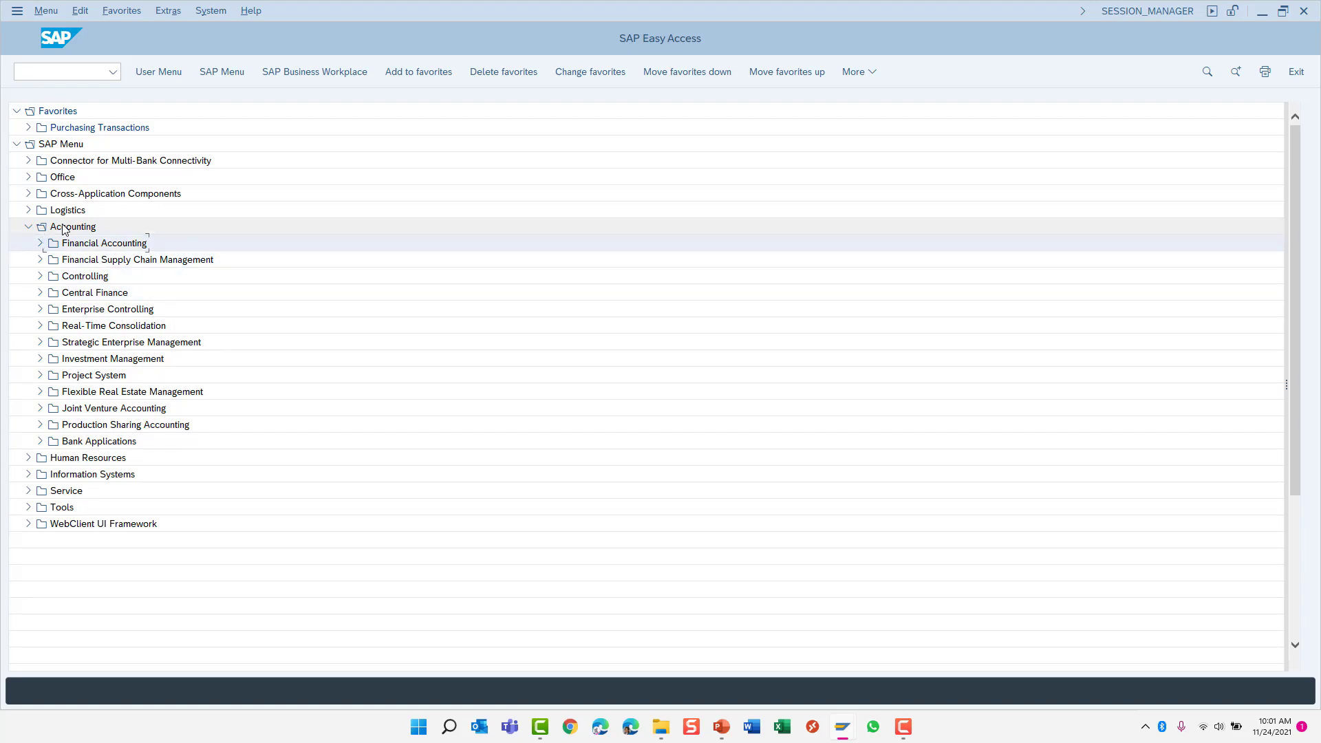
{"action": "key", "text": "Right"}
Expand General Ledger and Document Entry with arrow keys, then launch FB50 with Enter
{"action": "key", "text": "Down"}
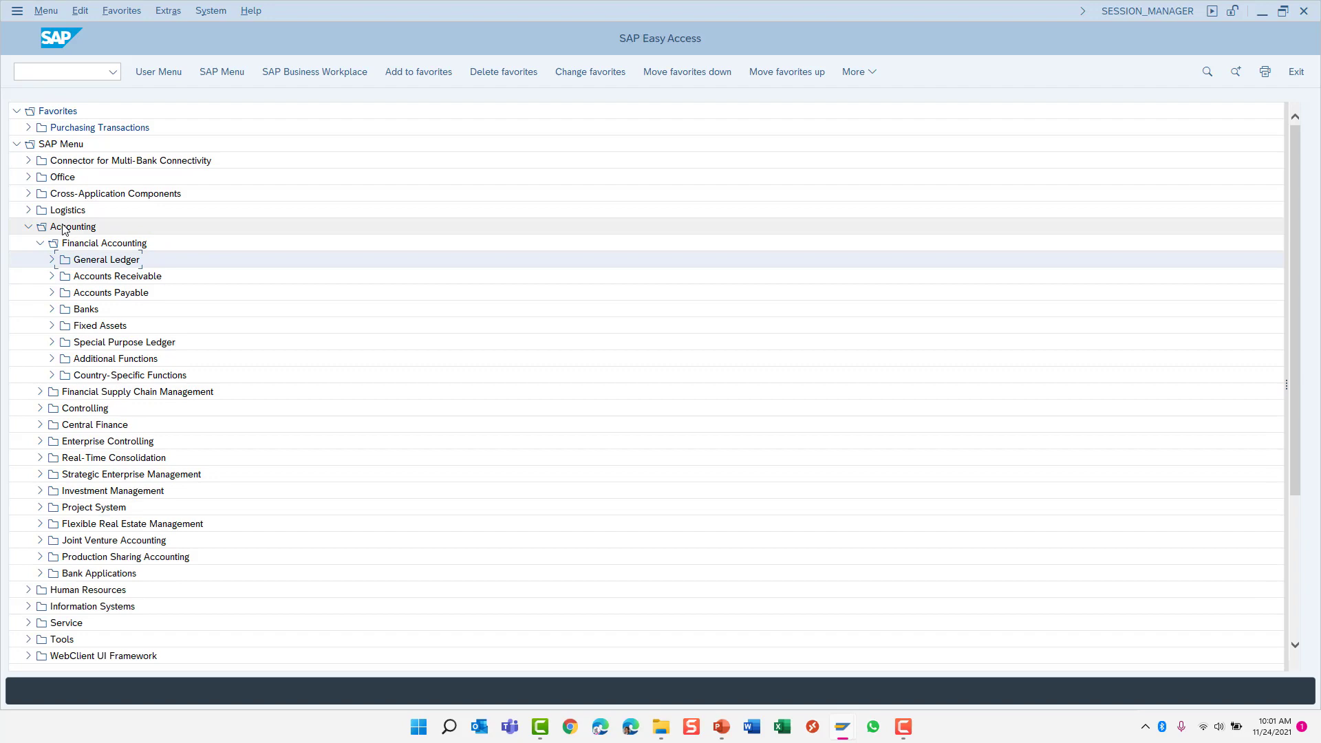
{"action": "key", "text": "Right"}
{"action": "key", "text": "Down"}
{"action": "key", "text": "Down"}
{"action": "key", "text": "Down"}
{"action": "key", "text": "Up"}
{"action": "key", "text": "Down"}
{"action": "key", "text": "Up"}
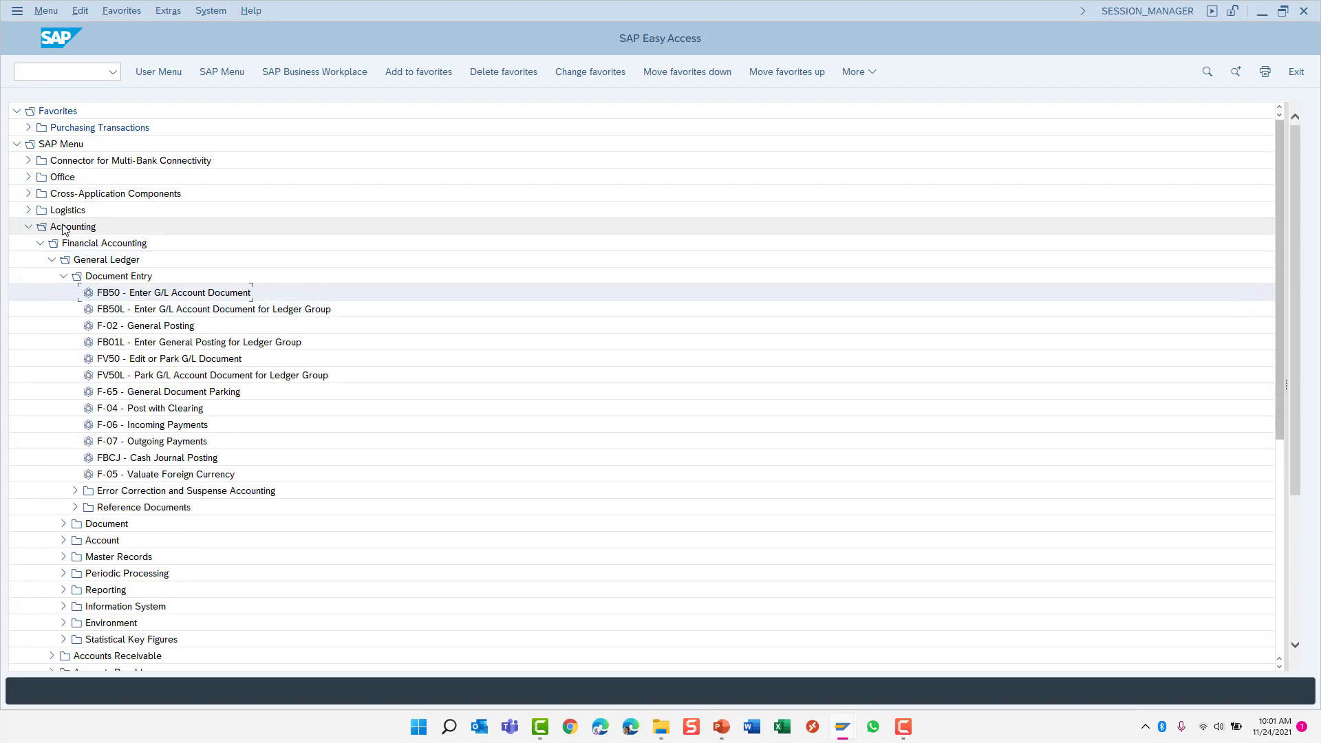
{"action": "key", "text": "Return"}
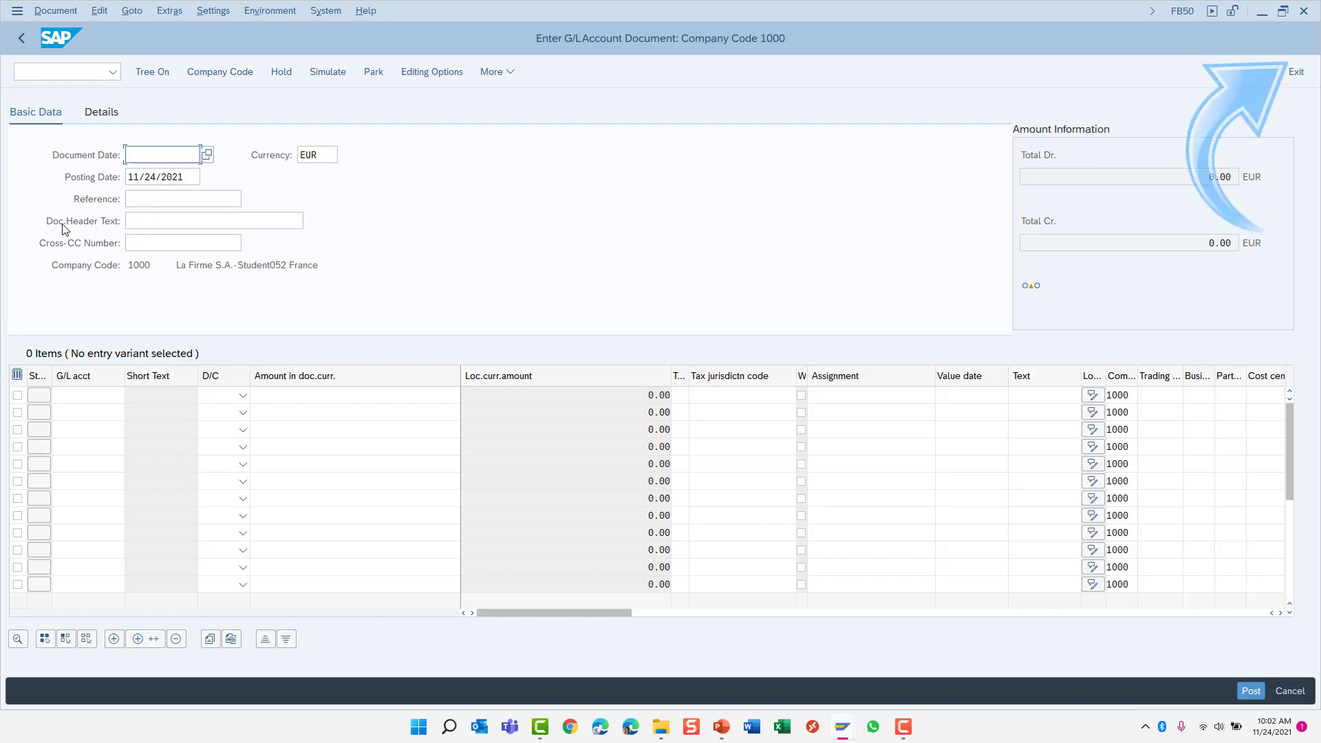
Exit the G/L account document without saving, confirming Yes in Exit Editing
{"action": "left_click", "coordinate": [1292, 74]}
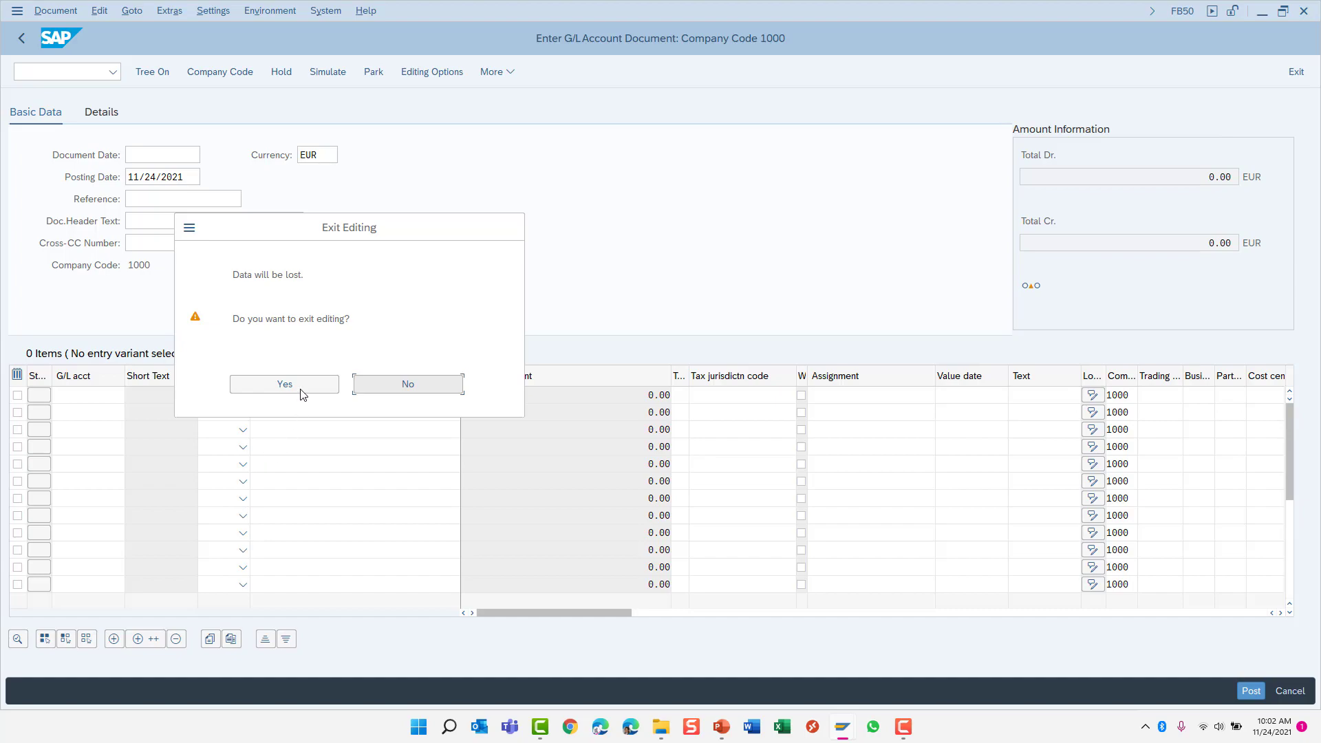
{"action": "left_click", "coordinate": [298, 388]}
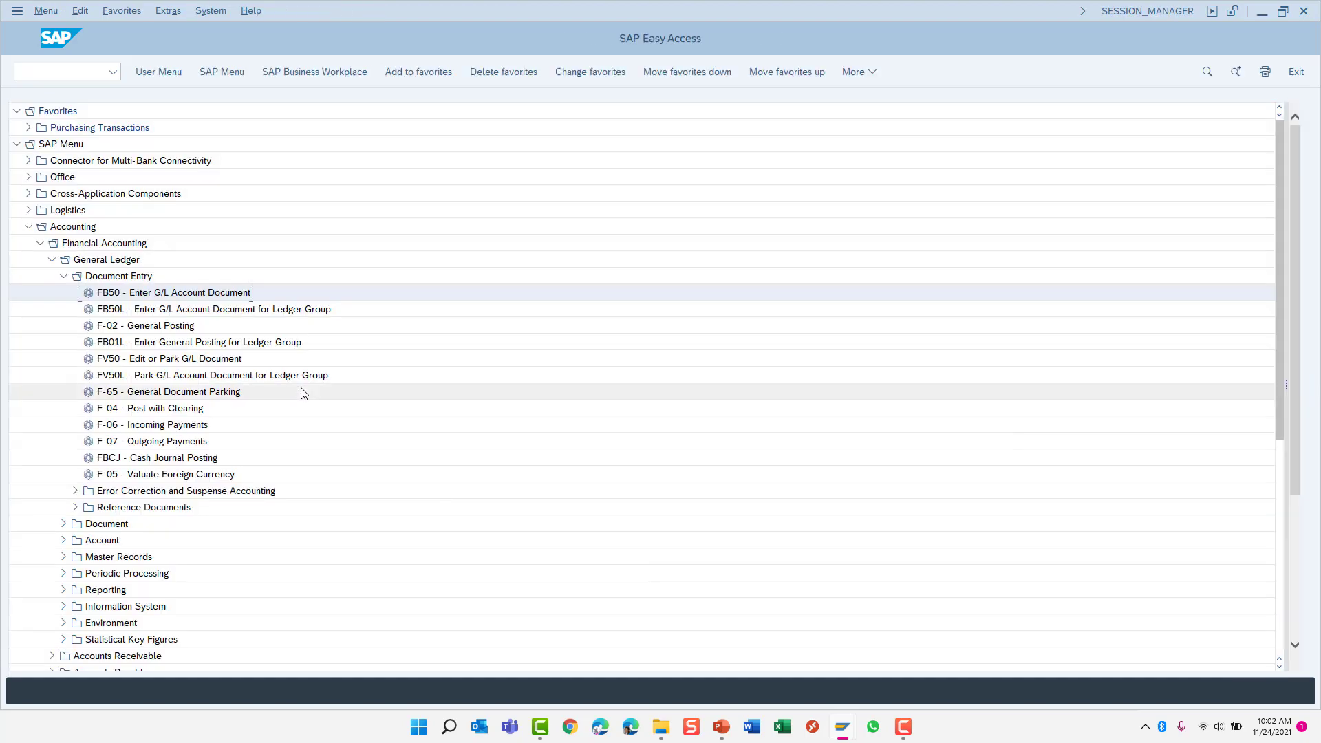